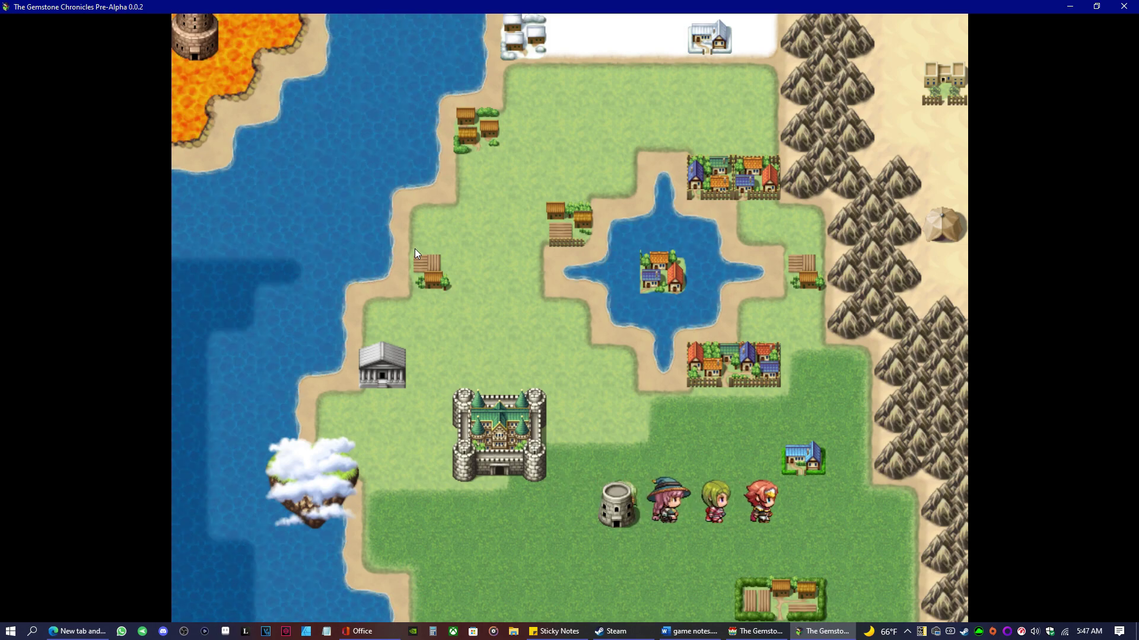
- In the playtest, walk the party from the stone tower past the eastern farm and across to the northwestern snow village
{"action": "key", "text": "Down"}
{"action": "key", "text": "Left"}
{"action": "key", "text": "Up"}
{"action": "key", "text": "Right"}
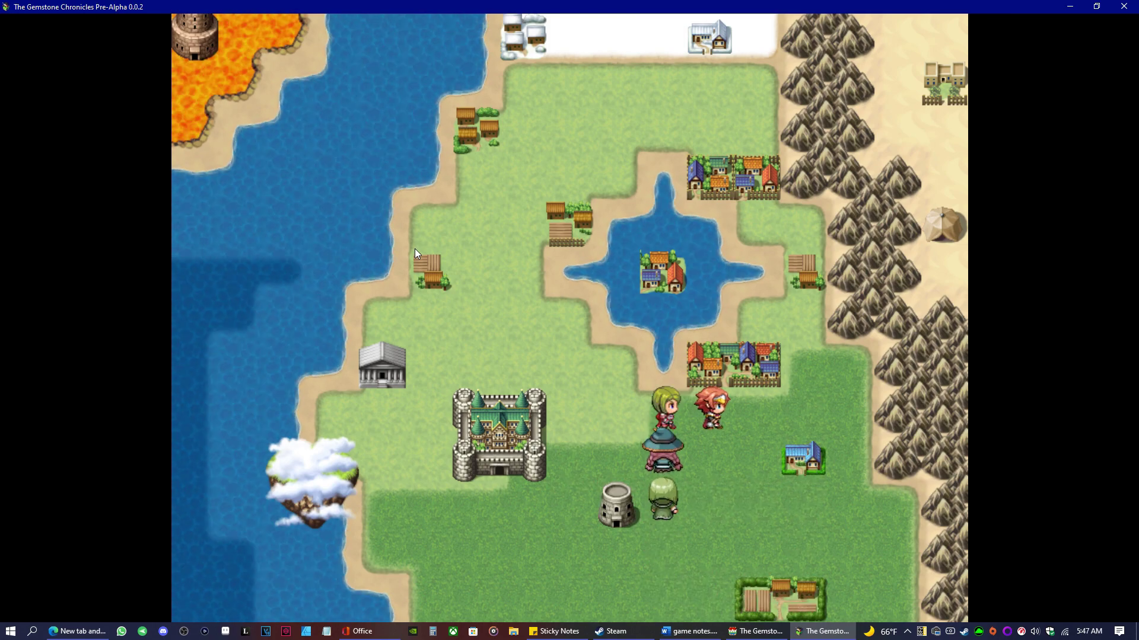
{"action": "key", "text": "Up"}
{"action": "key", "text": "Up"}
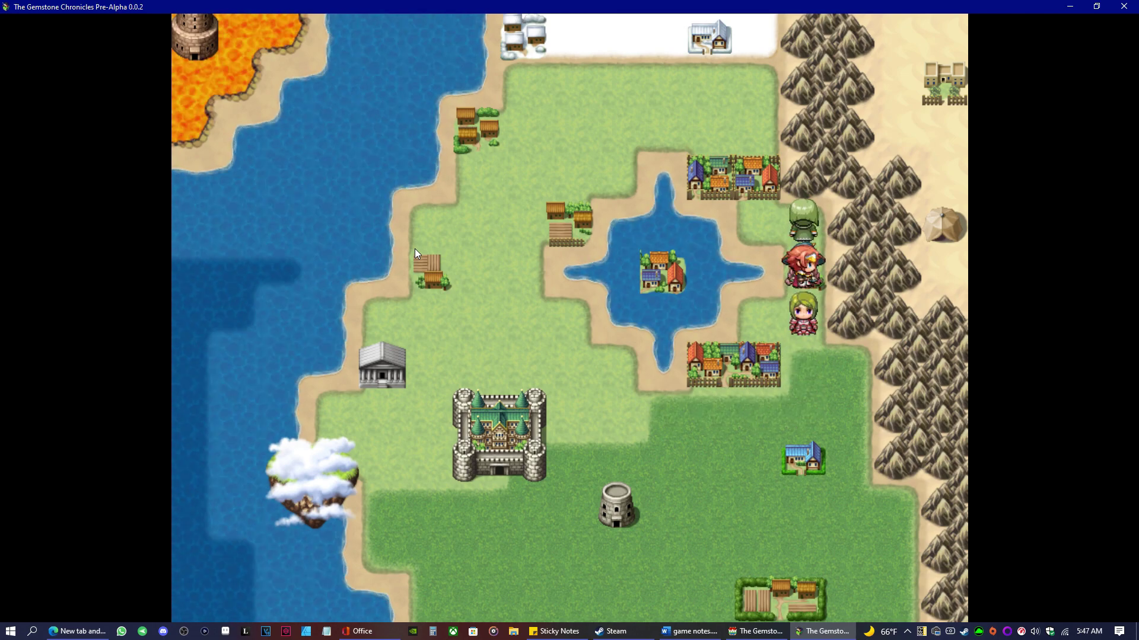
{"action": "key", "text": "Page_Down"}
{"action": "key", "text": "Up"}
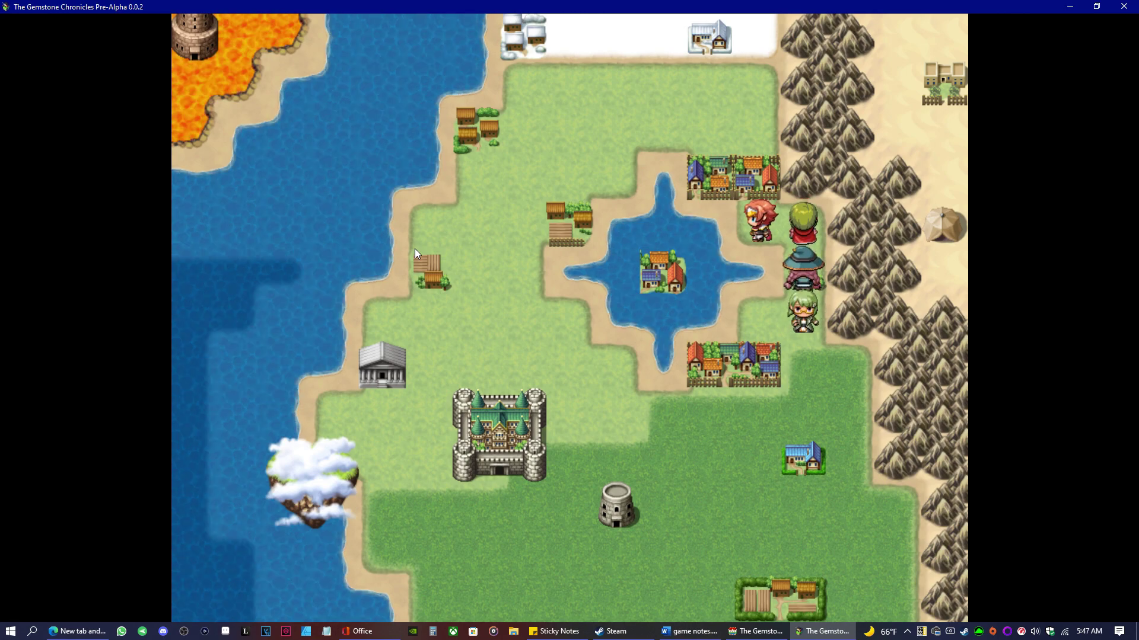
{"action": "key", "text": "Left"}
{"action": "key", "text": "Left"}
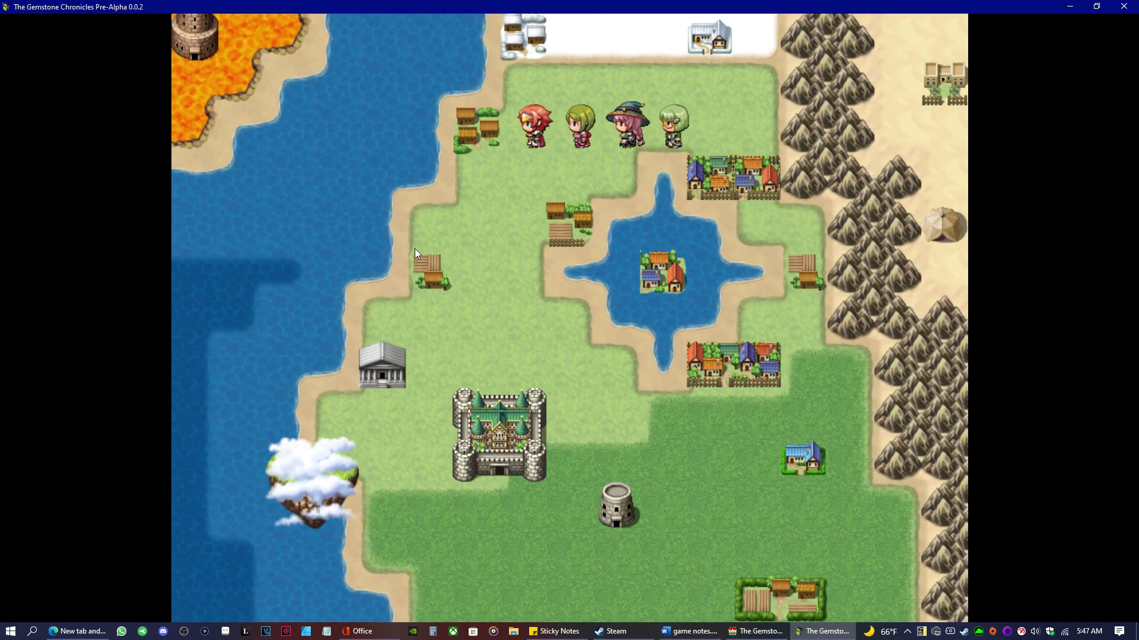
{"action": "key", "text": "Up"}
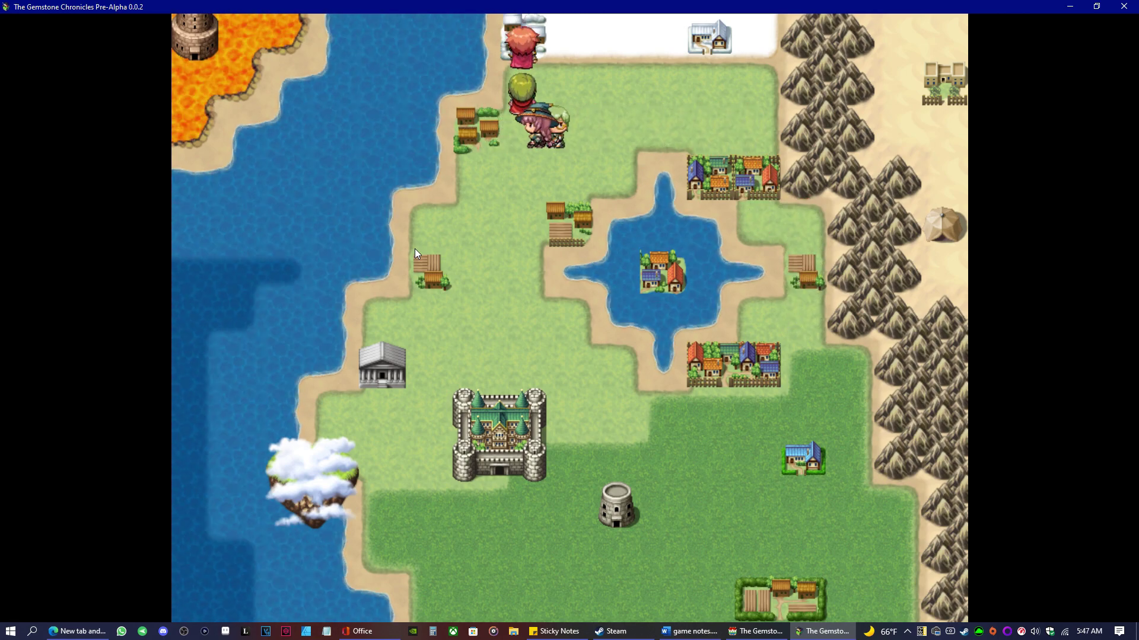
- Walk the party south along the west coast to the floating island and toward the castle, then end the playtest
{"action": "key", "text": "Down"}
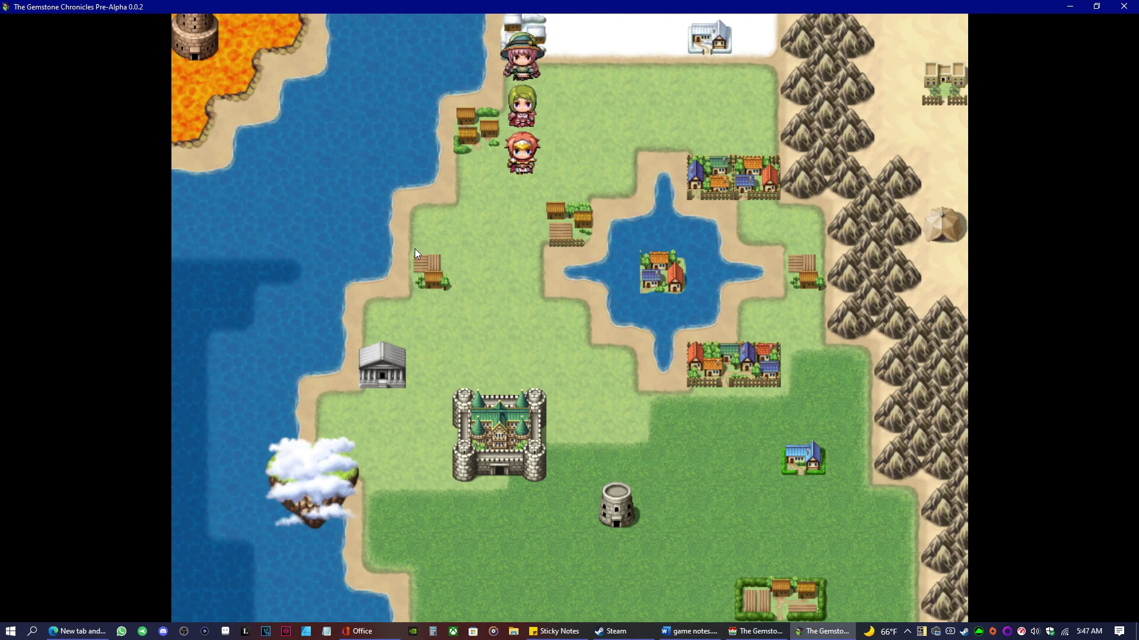
{"action": "key", "text": "Left"}
{"action": "key", "text": "Down"}
{"action": "key", "text": "Down"}
{"action": "key", "text": "Left"}
{"action": "key", "text": "Down"}
{"action": "key", "text": "Up"}
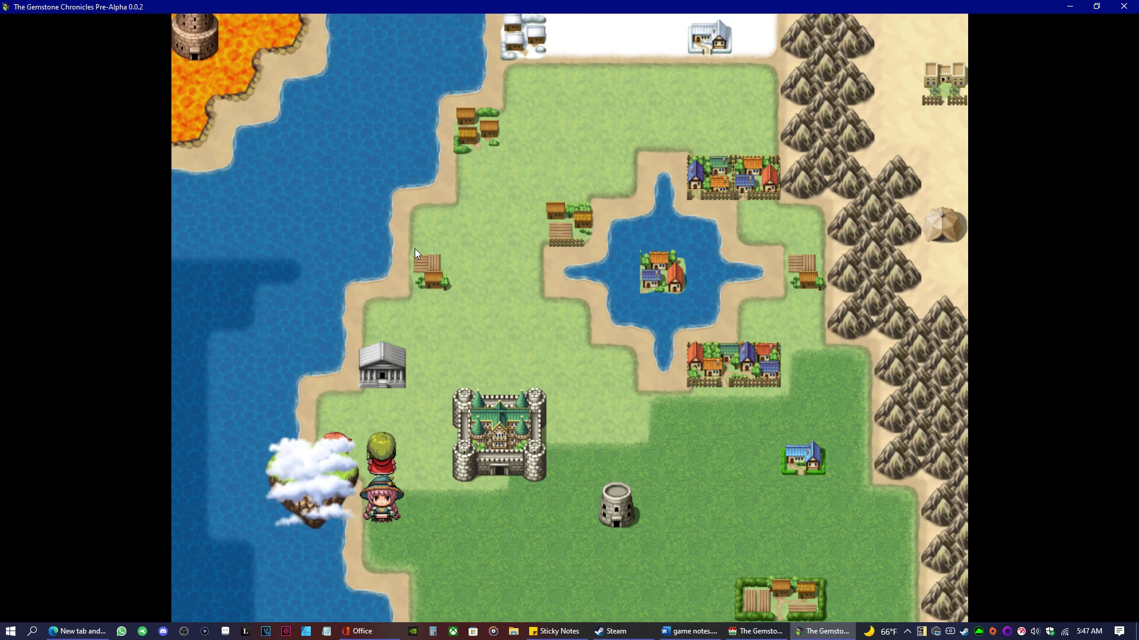
{"action": "key", "text": "Right"}
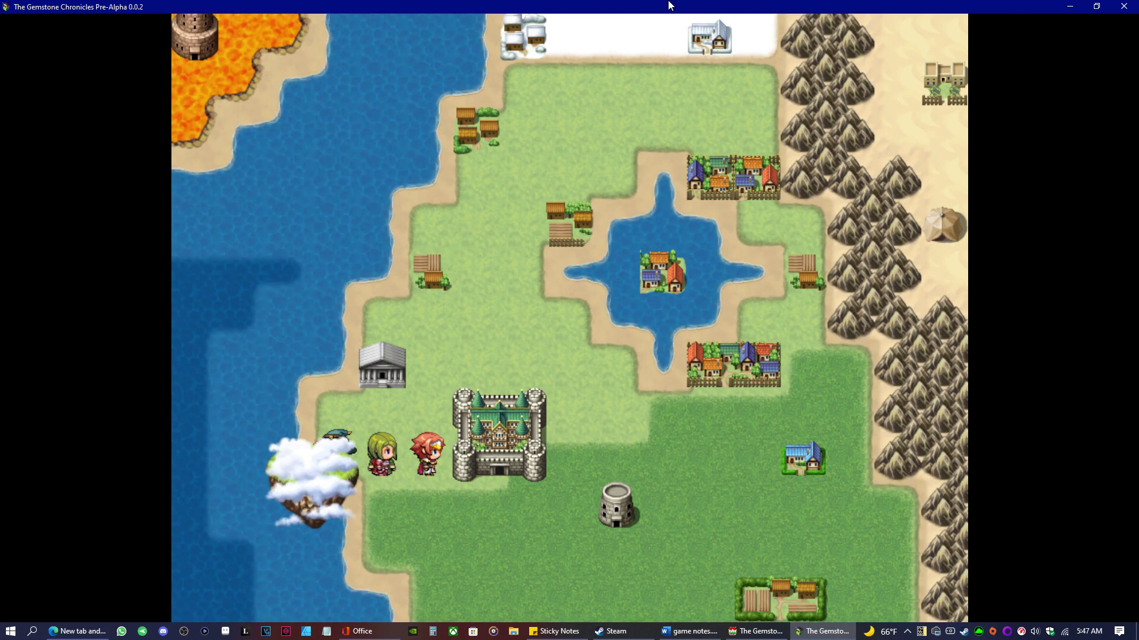
{"action": "left_click", "coordinate": [1124, 7]}
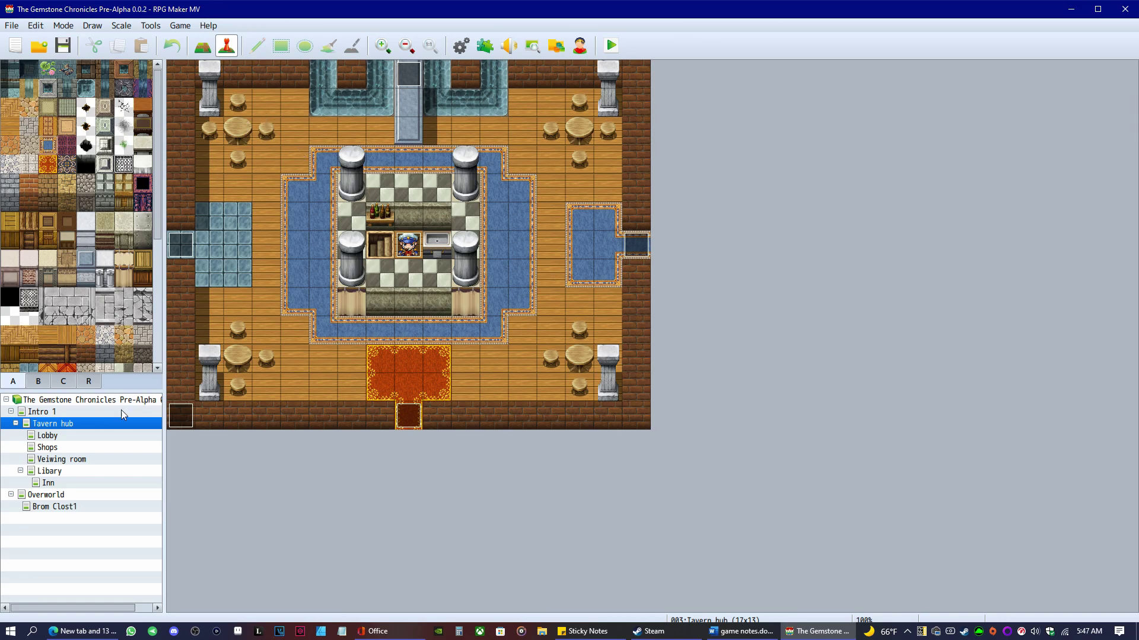
- Open the event in the southwest corner tile of the Intro 1 map for editing
{"action": "left_click", "coordinate": [54, 415]}
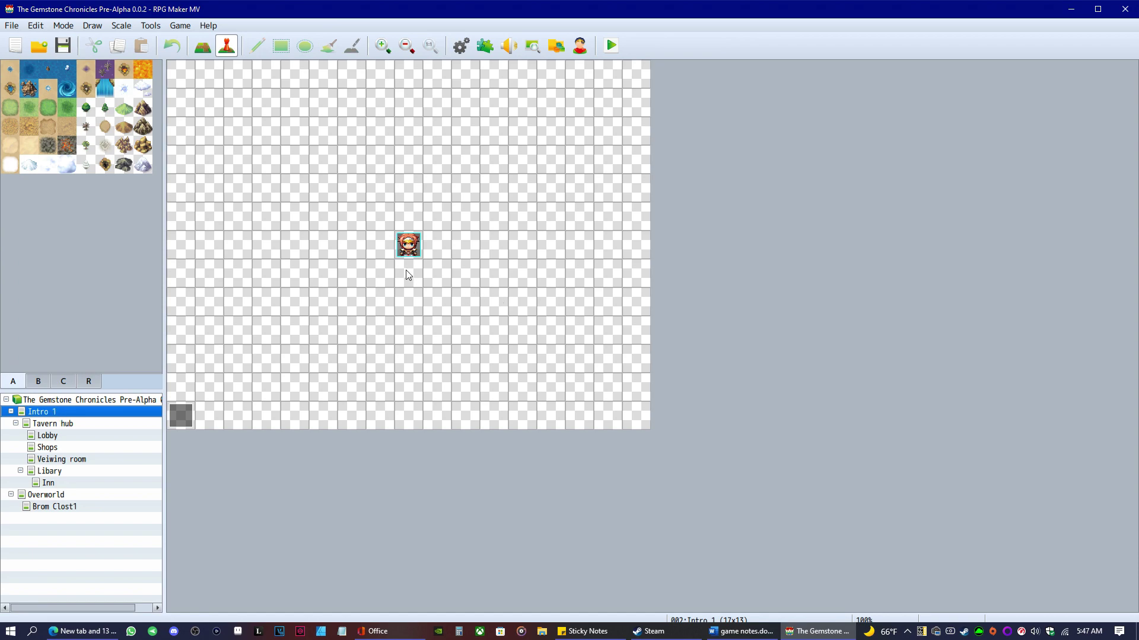
{"action": "left_click", "coordinate": [409, 246]}
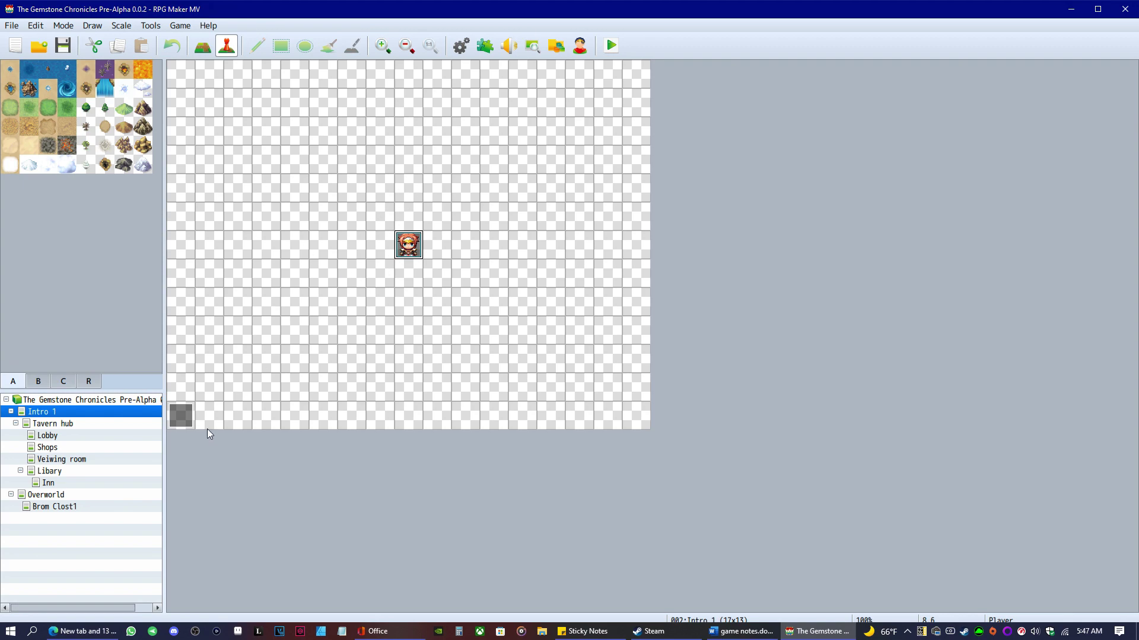
{"action": "right_click", "coordinate": [182, 423]}
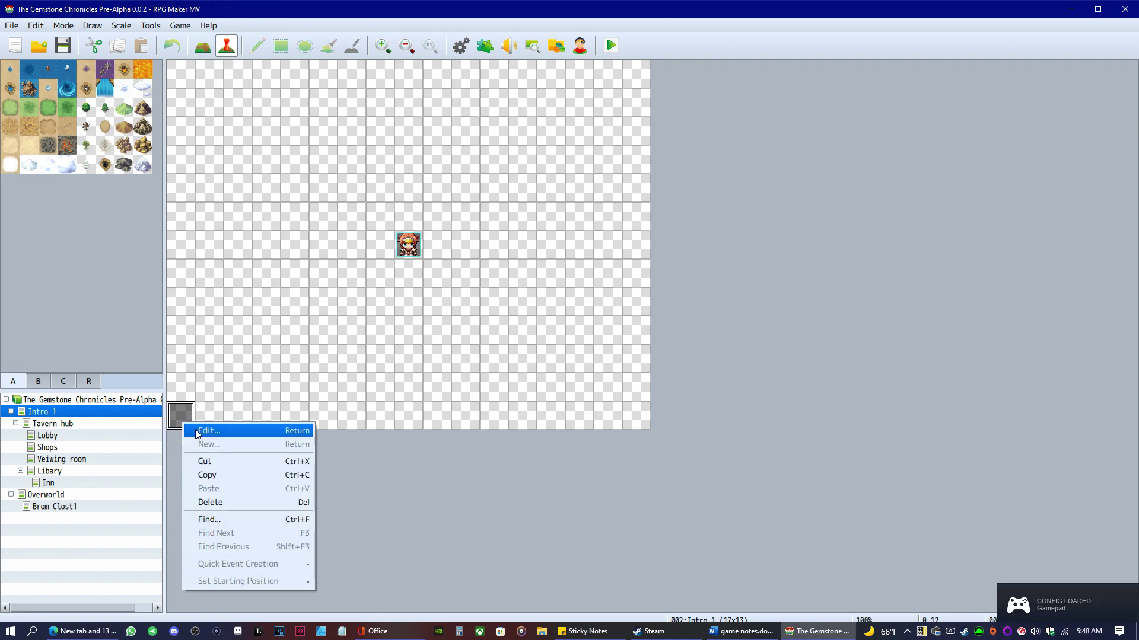
{"action": "left_click", "coordinate": [202, 431]}
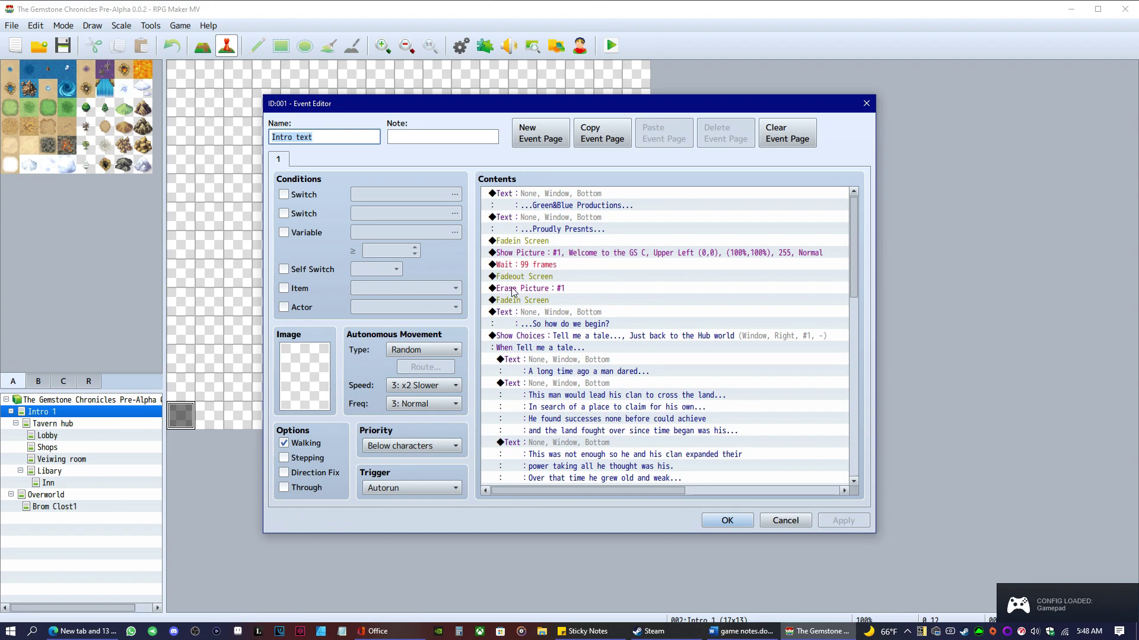
- Set the Wait command after the welcome picture in the Intro text event to 199 frames
{"action": "left_click", "coordinate": [529, 267]}
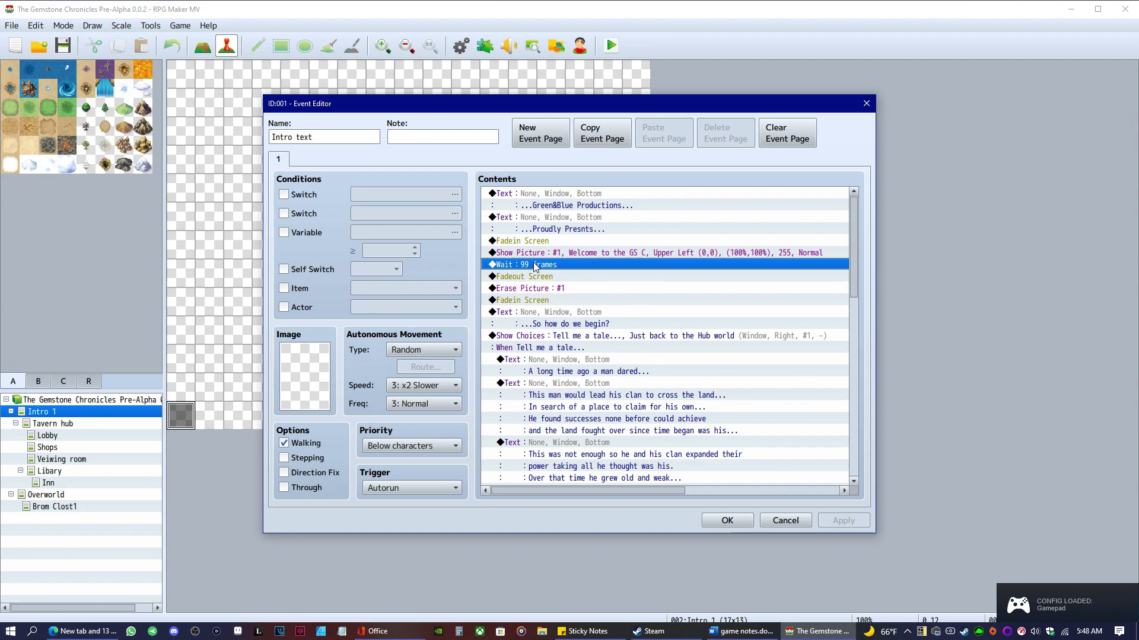
{"action": "right_click", "coordinate": [535, 268]}
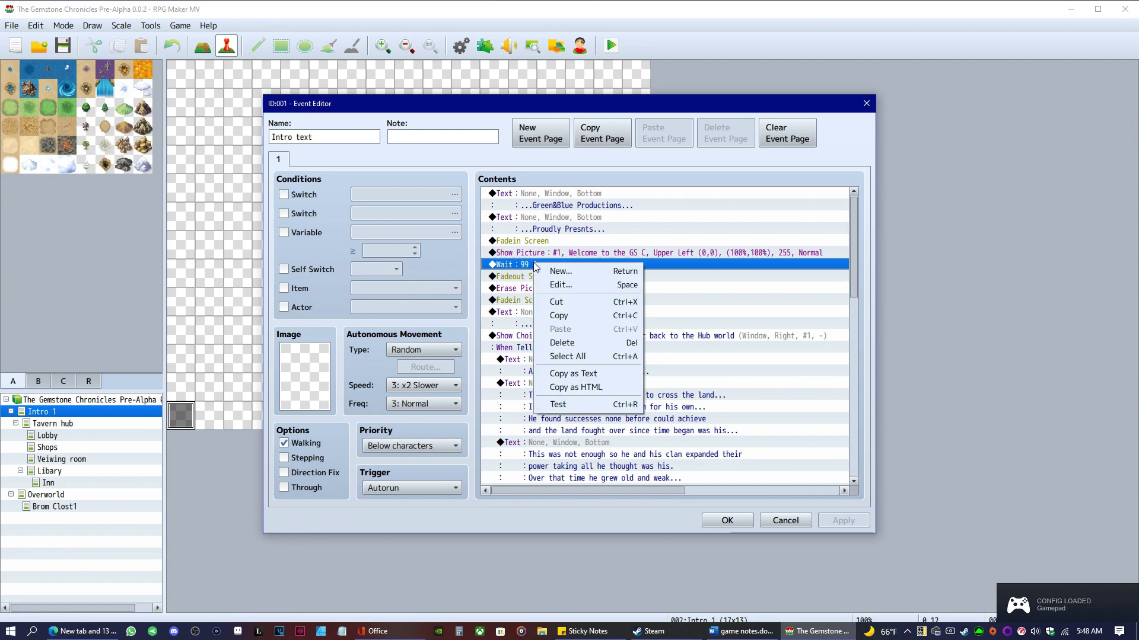
{"action": "left_click", "coordinate": [560, 285]}
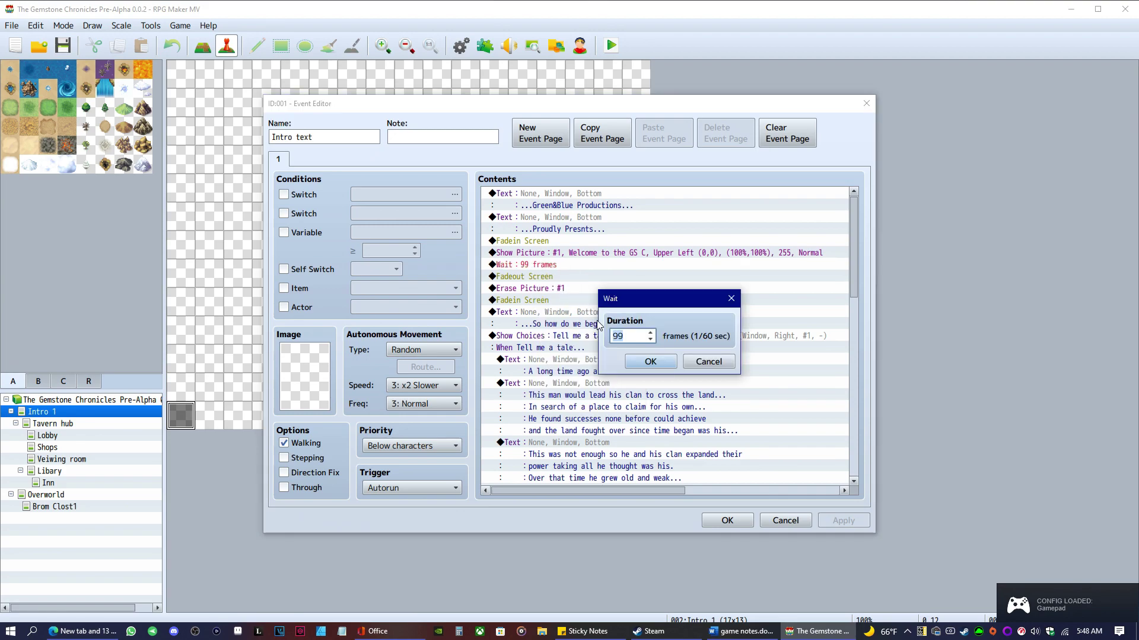
{"action": "left_click", "coordinate": [613, 335]}
{"action": "left_click", "coordinate": [659, 362]}
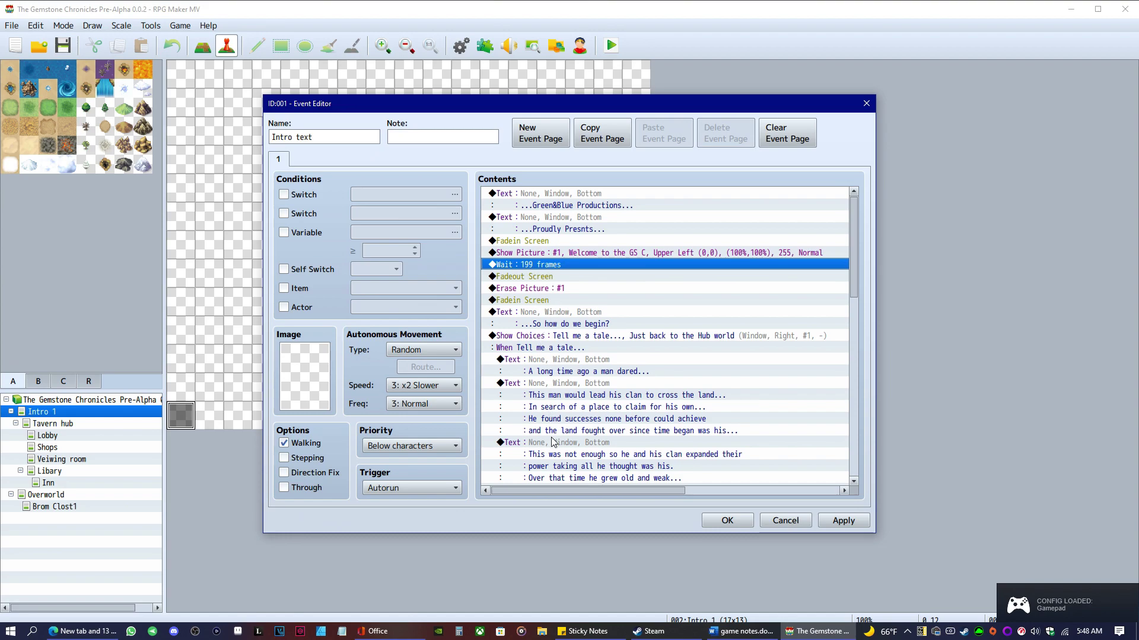
- Examine the rest of the Intro text event: the tale's dialogue, the choice branches, and the switch and player transfer commands
{"action": "scroll", "coordinate": [565, 368], "scroll_direction": "down", "scroll_amount": 3}
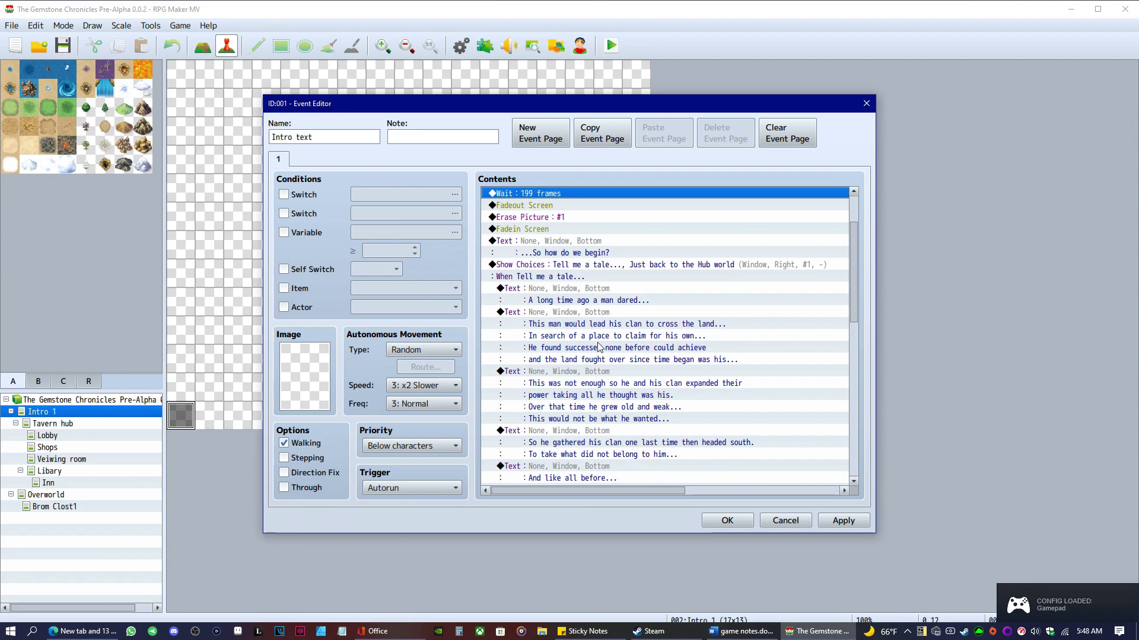
{"action": "scroll", "coordinate": [599, 346], "scroll_direction": "down", "scroll_amount": 10}
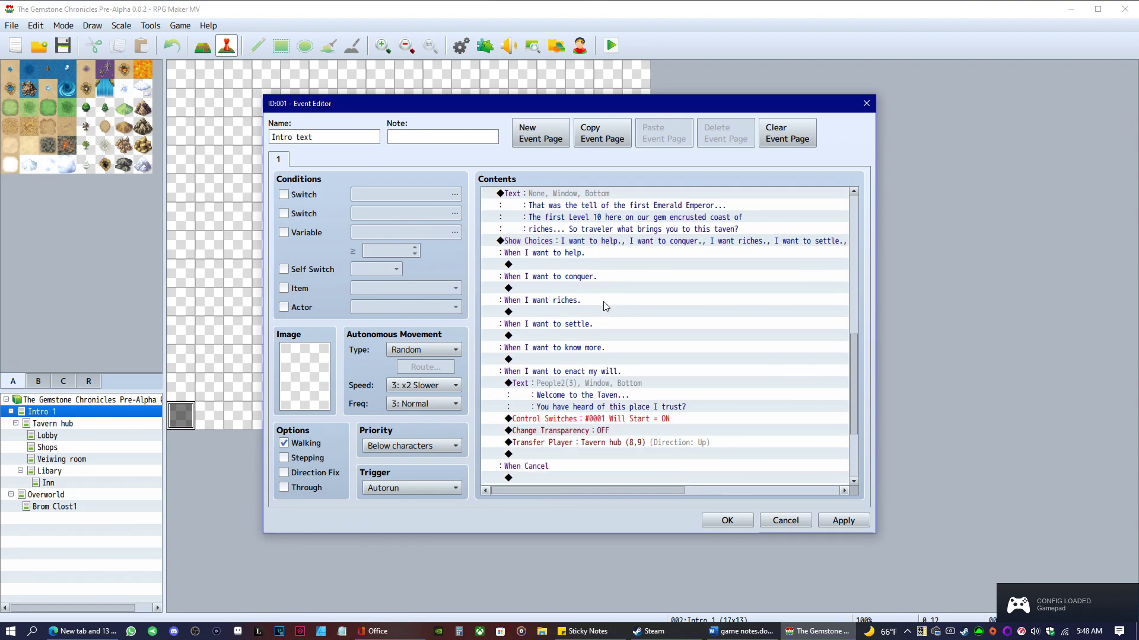
{"action": "scroll", "coordinate": [599, 311], "scroll_direction": "up", "scroll_amount": 6}
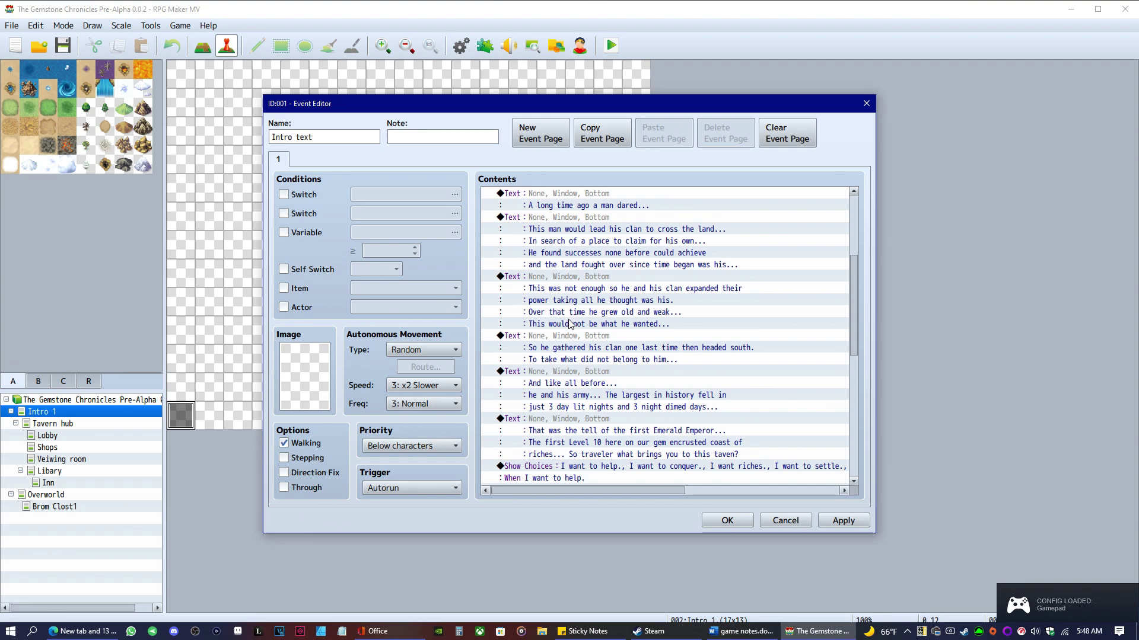
{"action": "scroll", "coordinate": [599, 343], "scroll_direction": "down", "scroll_amount": 4}
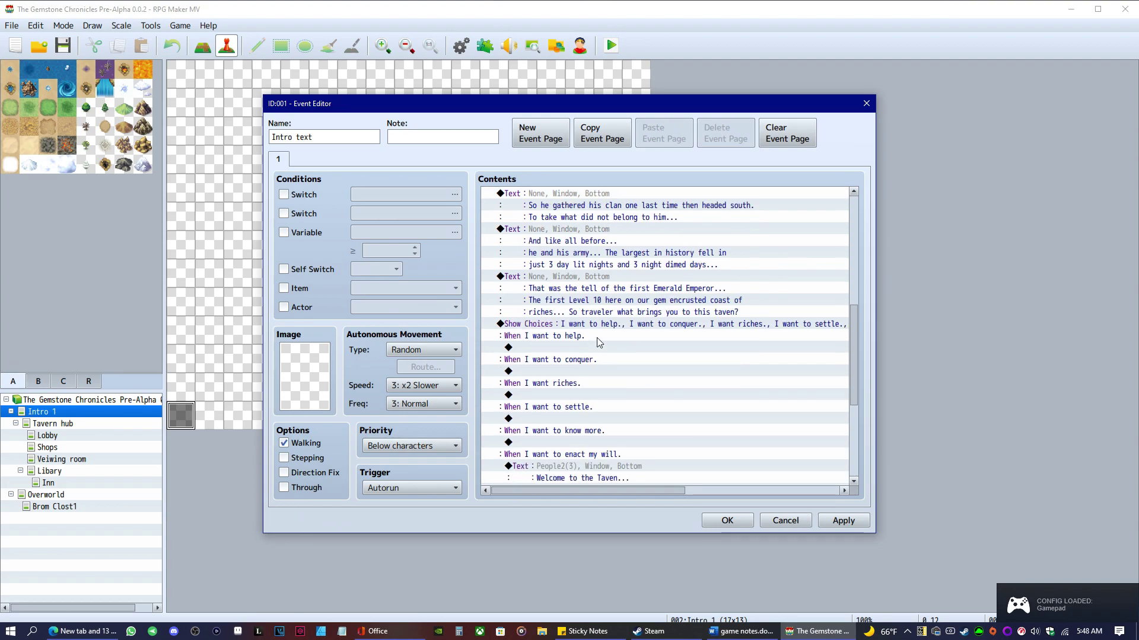
{"action": "scroll", "coordinate": [596, 353], "scroll_direction": "up", "scroll_amount": 3}
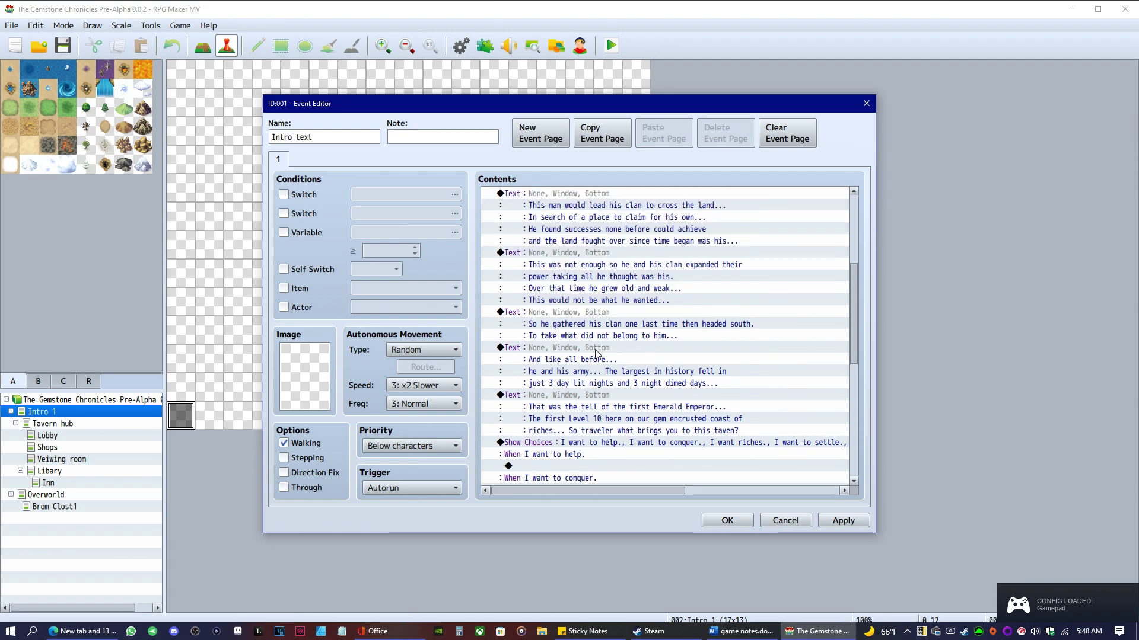
{"action": "scroll", "coordinate": [595, 352], "scroll_direction": "up", "scroll_amount": 1}
{"action": "scroll", "coordinate": [622, 309], "scroll_direction": "down", "scroll_amount": 3}
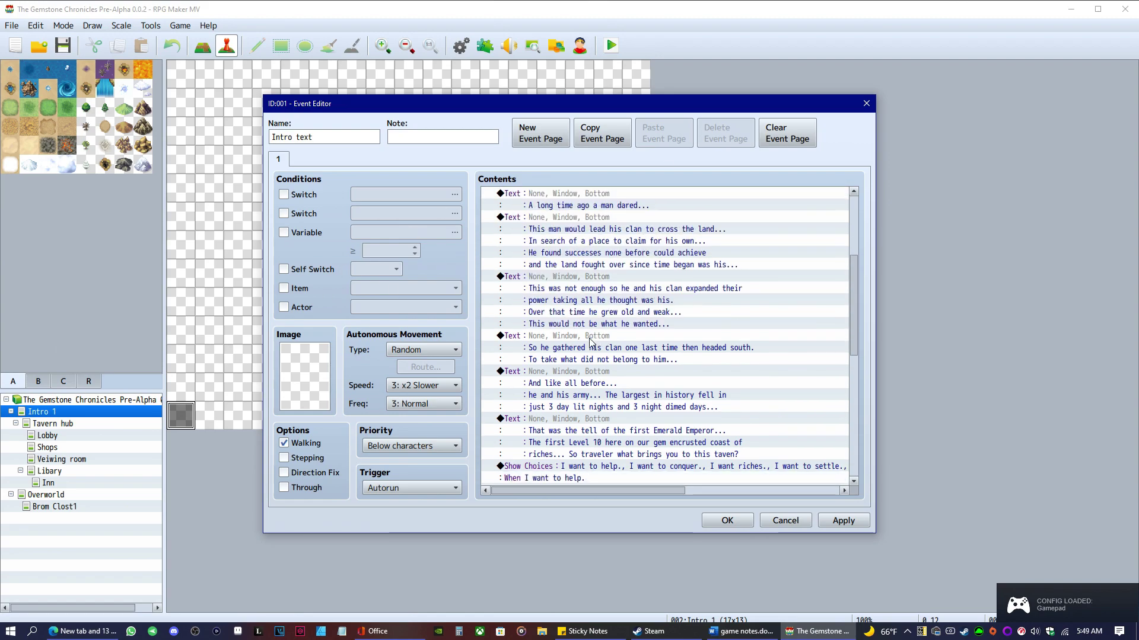
{"action": "scroll", "coordinate": [622, 309], "scroll_direction": "down", "scroll_amount": 6}
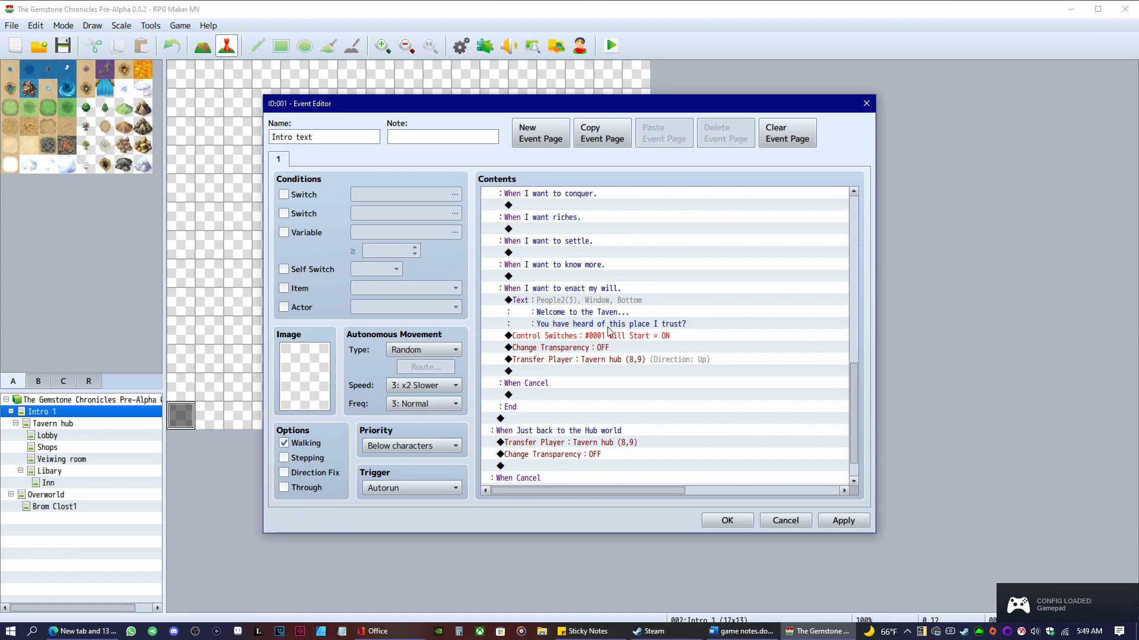
{"action": "scroll", "coordinate": [616, 323], "scroll_direction": "down", "scroll_amount": 1}
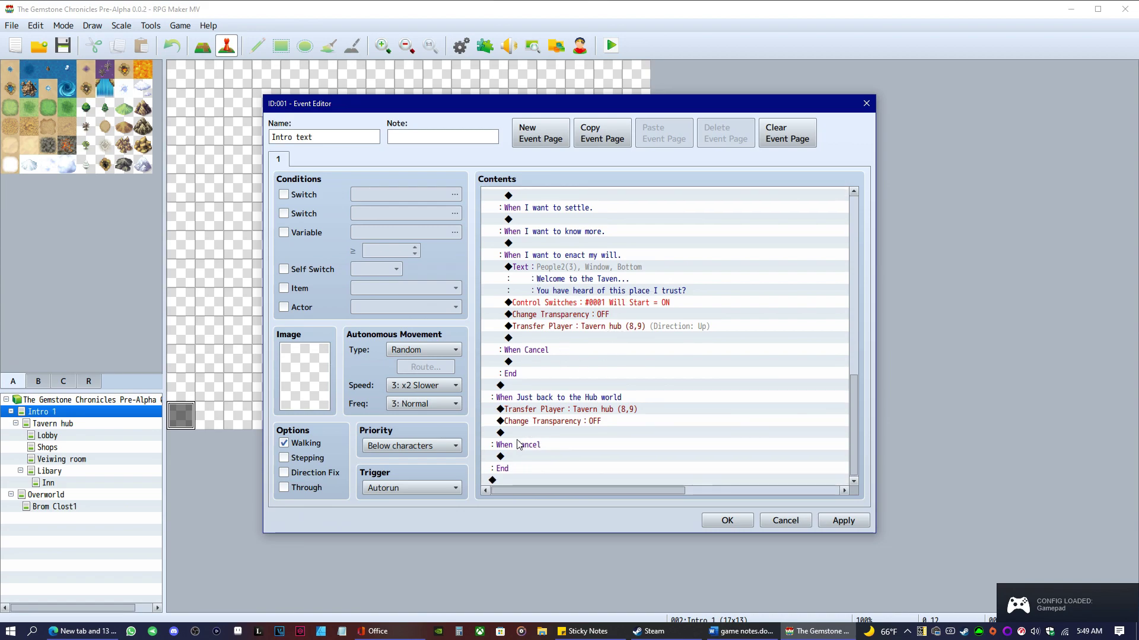
{"action": "left_click", "coordinate": [543, 304]}
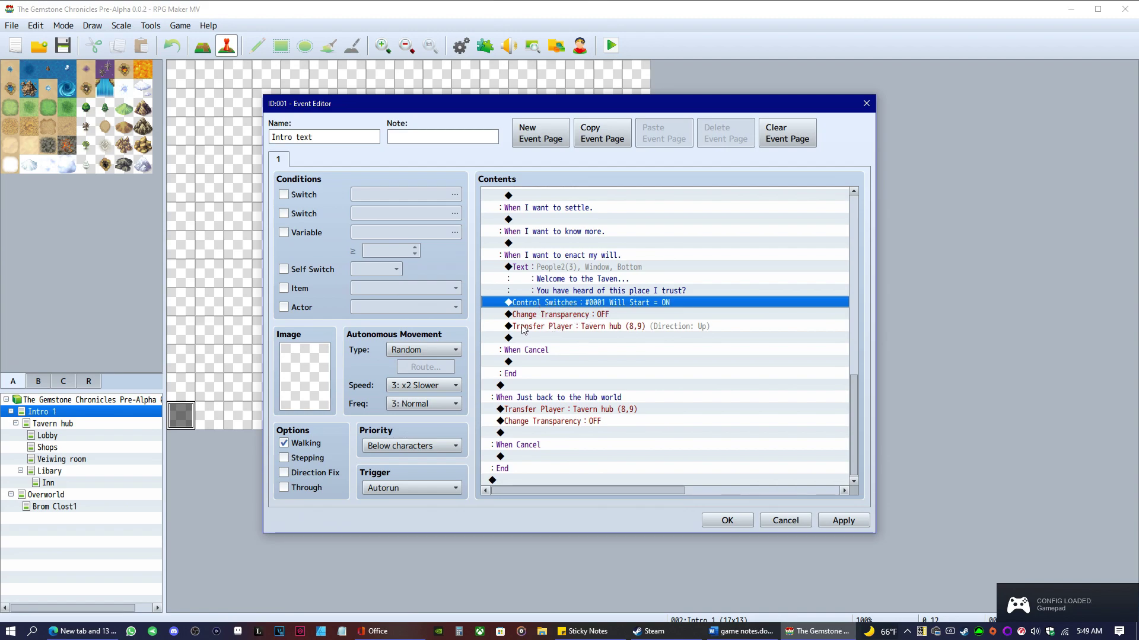
- Apply the changes to the Intro text event instead of discarding them, and close its editor
{"action": "left_click", "coordinate": [792, 523]}
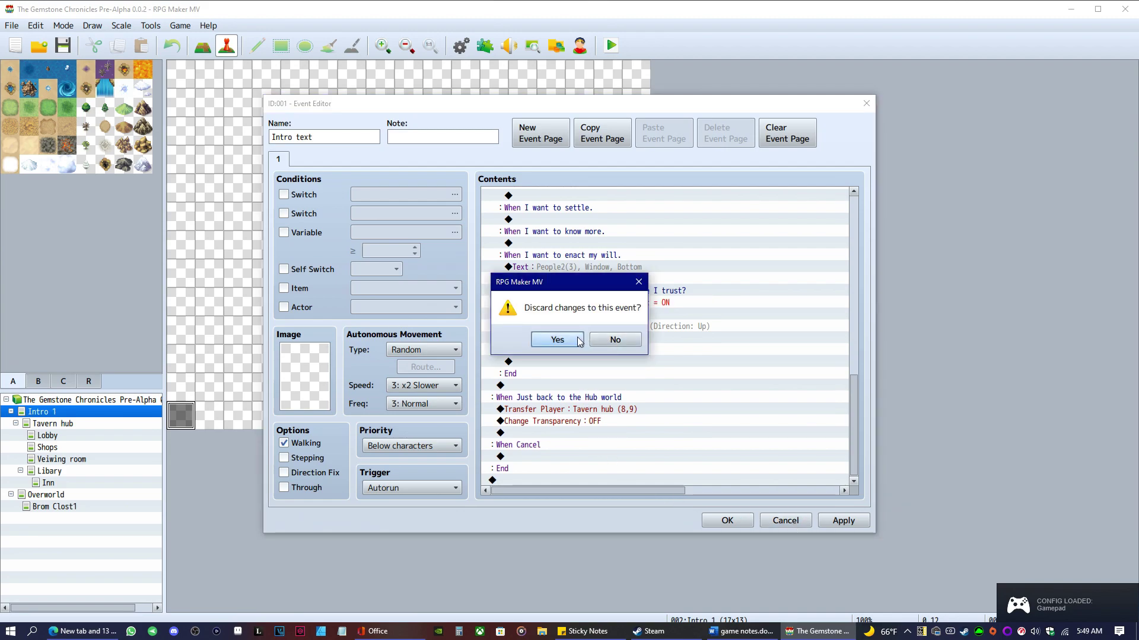
{"action": "left_click", "coordinate": [615, 339]}
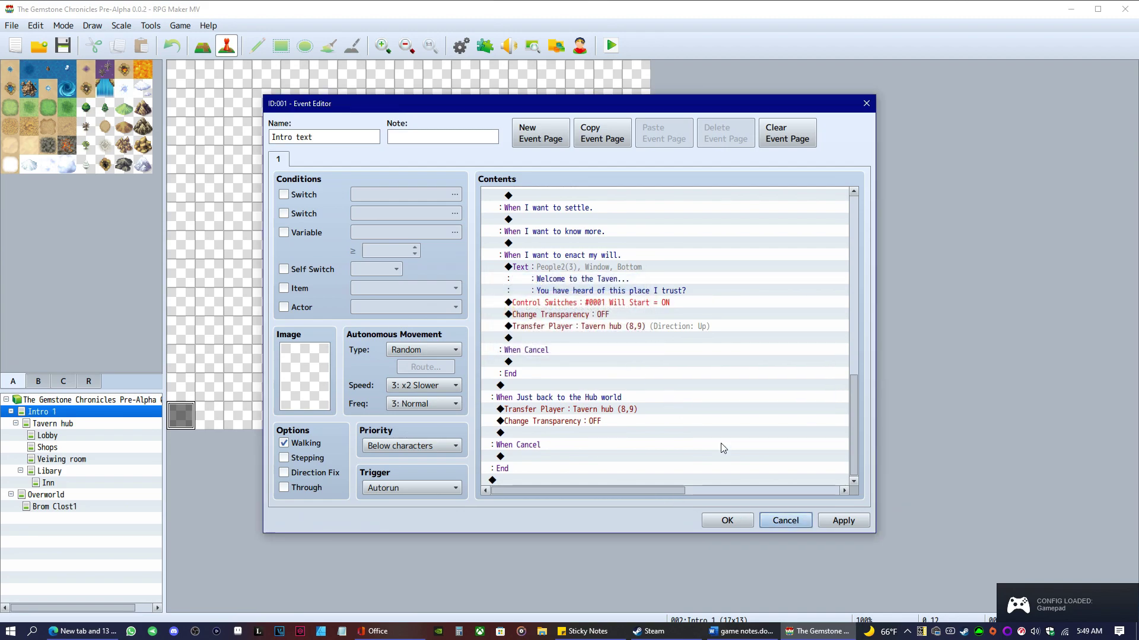
{"action": "left_click", "coordinate": [841, 520]}
{"action": "left_click", "coordinate": [808, 522]}
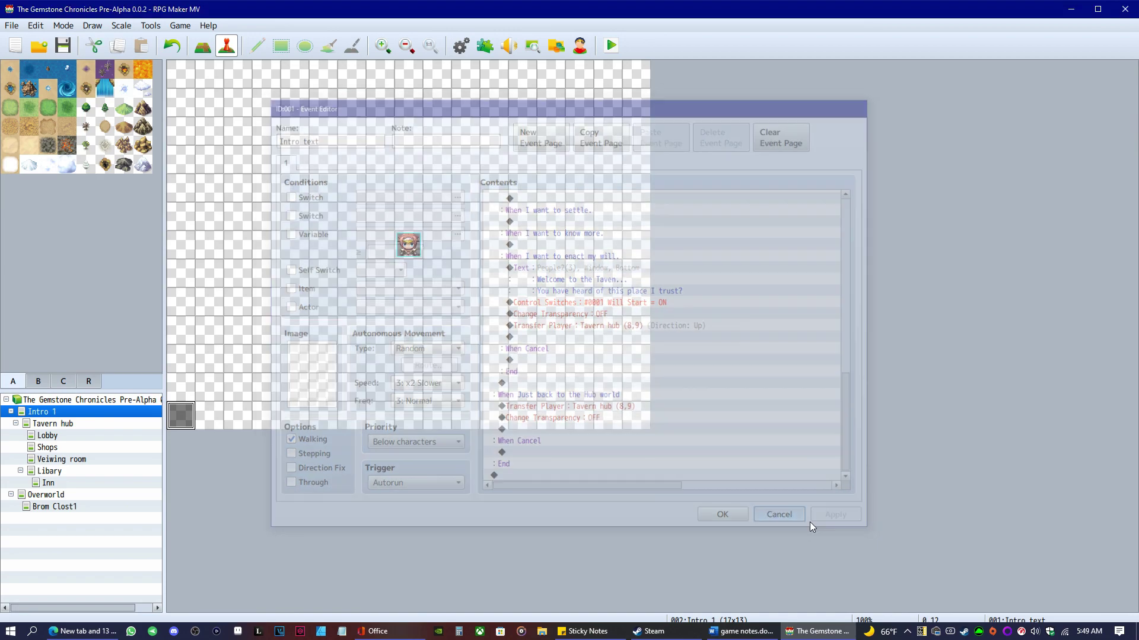
- Open the event in the southwest corner tile of the Tavern hub map for editing
{"action": "left_click", "coordinate": [62, 424]}
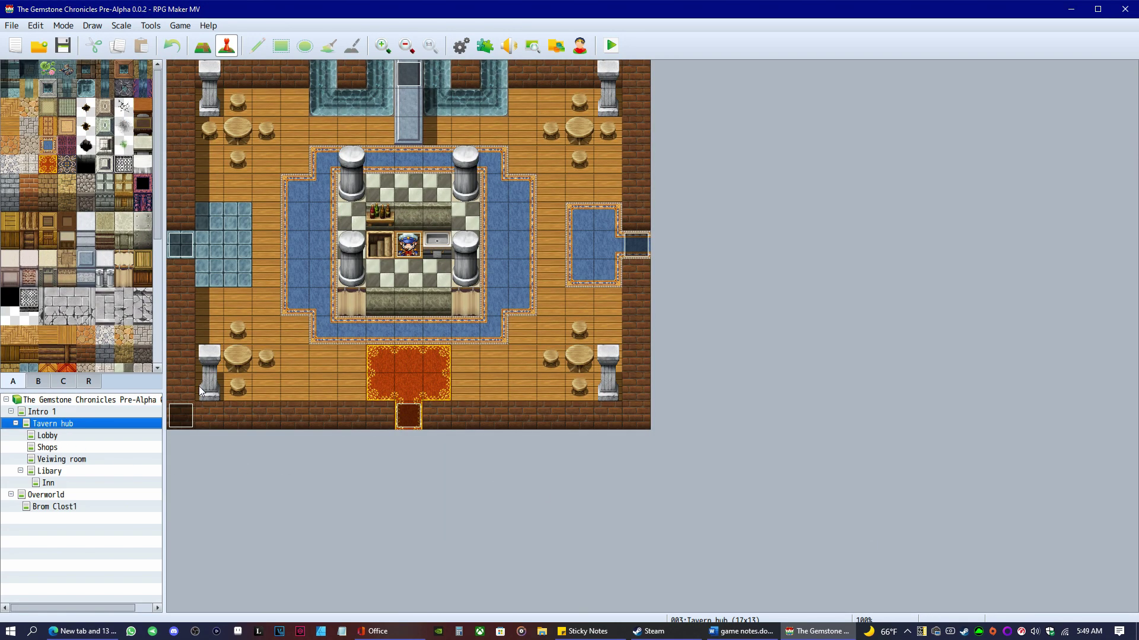
{"action": "right_click", "coordinate": [188, 420]}
{"action": "left_click", "coordinate": [224, 428]}
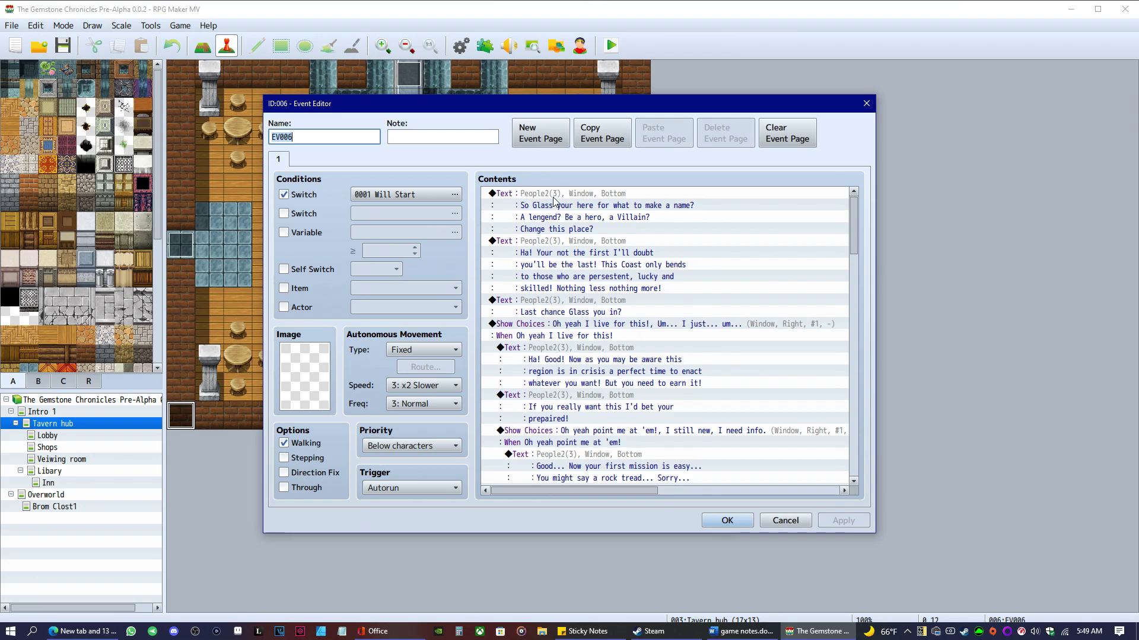
- Inspect the switch list for the Tavern hub event's first condition and keep 0001 Will Start selected
{"action": "left_click", "coordinate": [395, 192]}
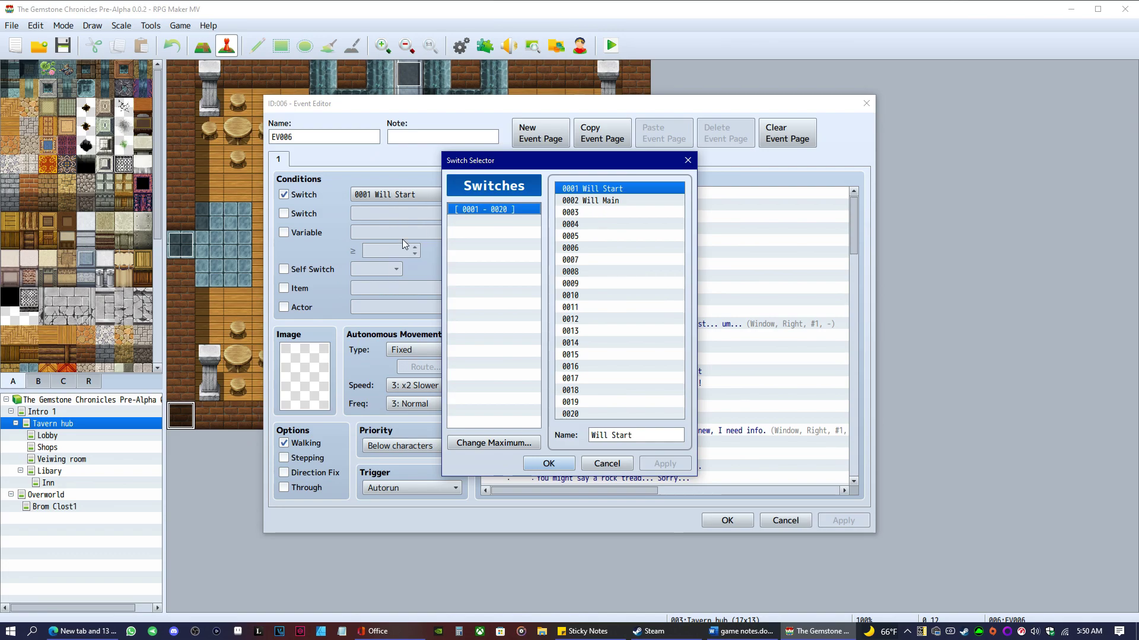
{"action": "left_click", "coordinate": [549, 462]}
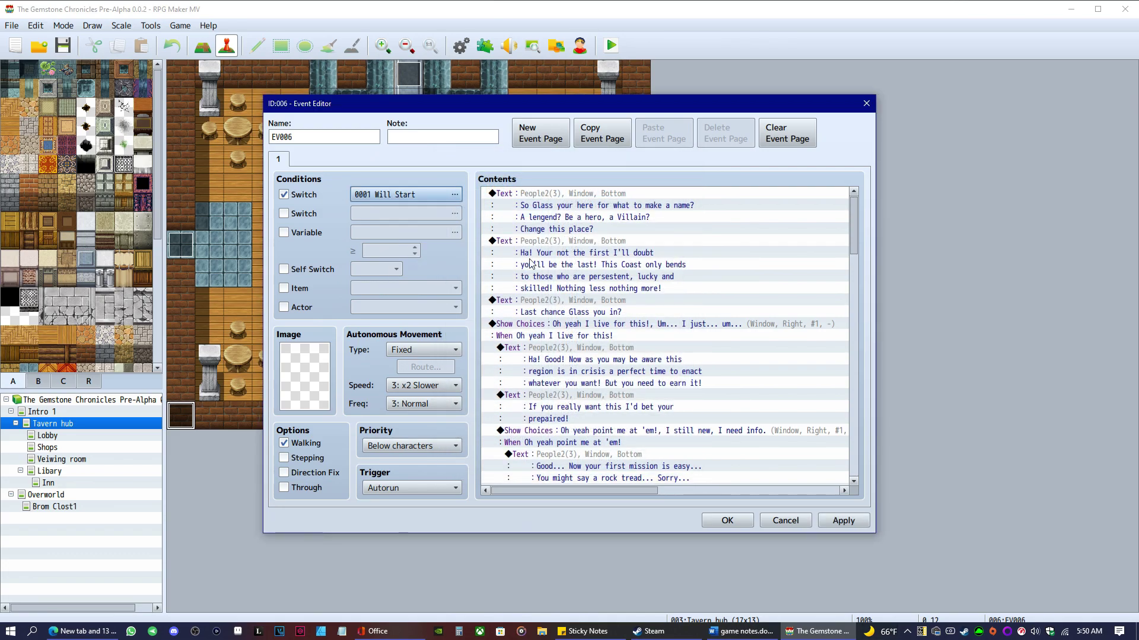
- Examine the Tavern hub event's dialogue, choice branches and Control Switches commands, and close its editor without discarding changes
{"action": "scroll", "coordinate": [593, 286], "scroll_direction": "down", "scroll_amount": 6}
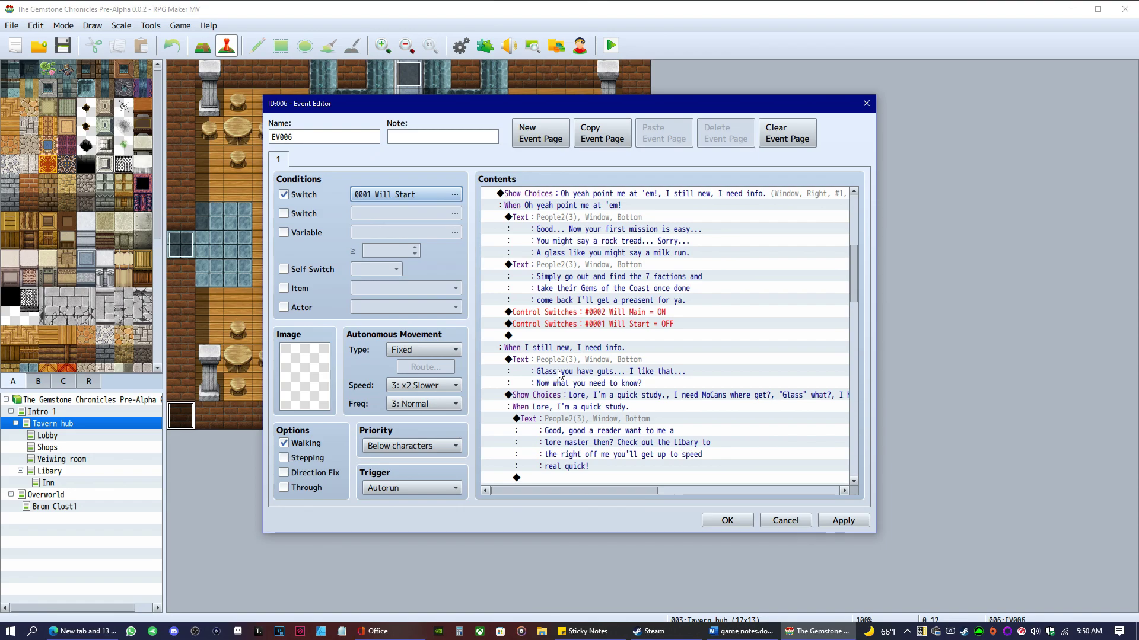
{"action": "scroll", "coordinate": [558, 373], "scroll_direction": "down", "scroll_amount": 4}
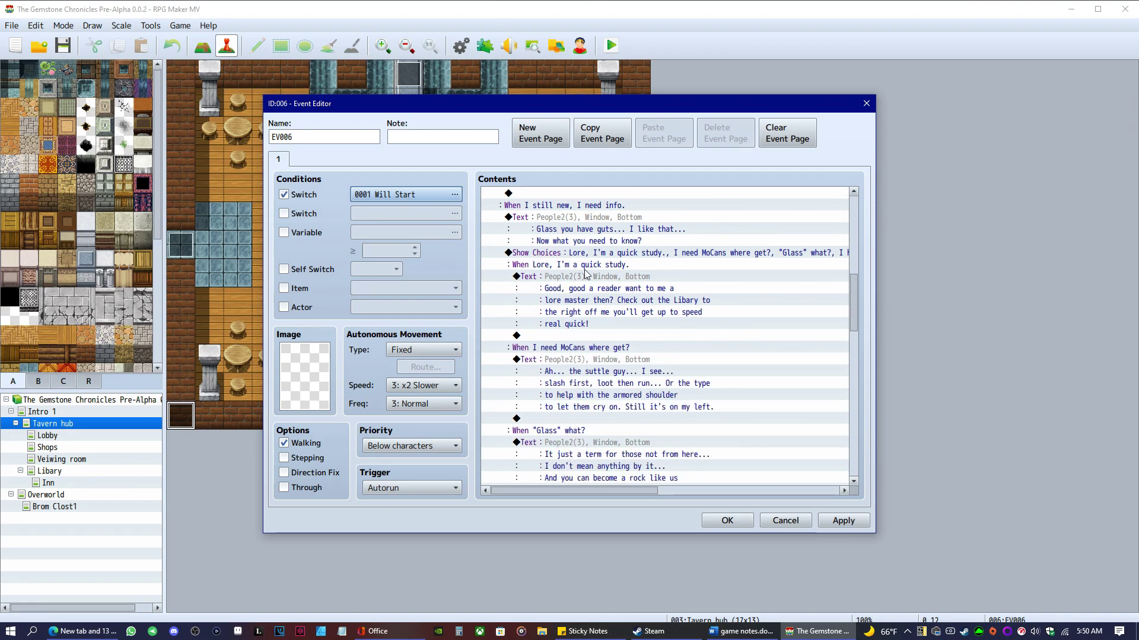
{"action": "scroll", "coordinate": [584, 302], "scroll_direction": "down", "scroll_amount": 1}
{"action": "scroll", "coordinate": [597, 307], "scroll_direction": "up", "scroll_amount": 1}
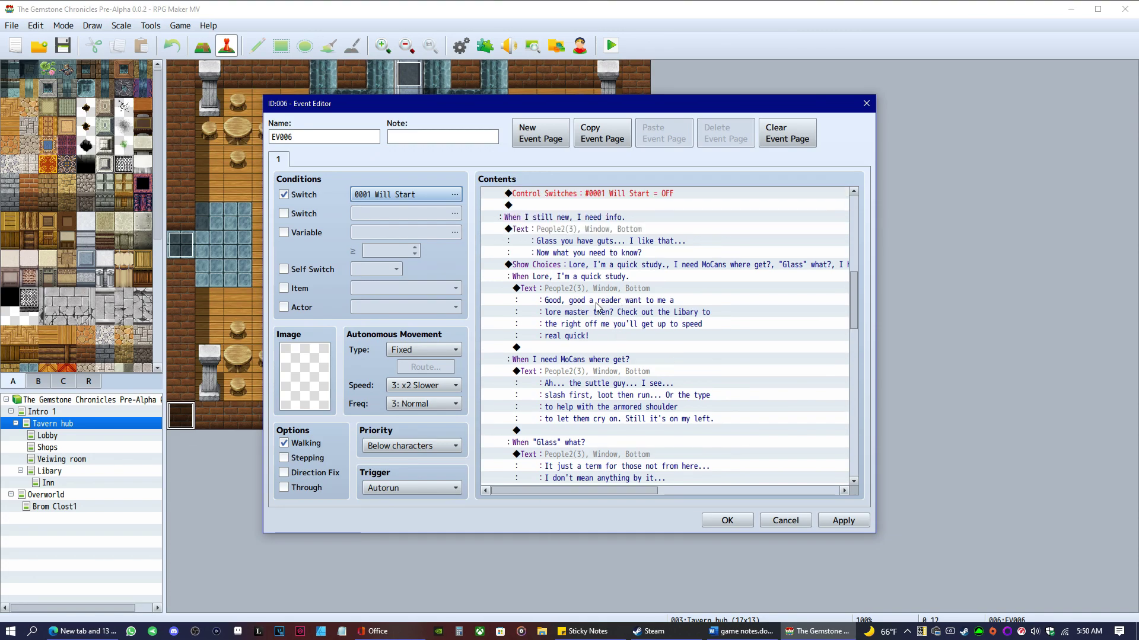
{"action": "scroll", "coordinate": [598, 256], "scroll_direction": "down", "scroll_amount": 8}
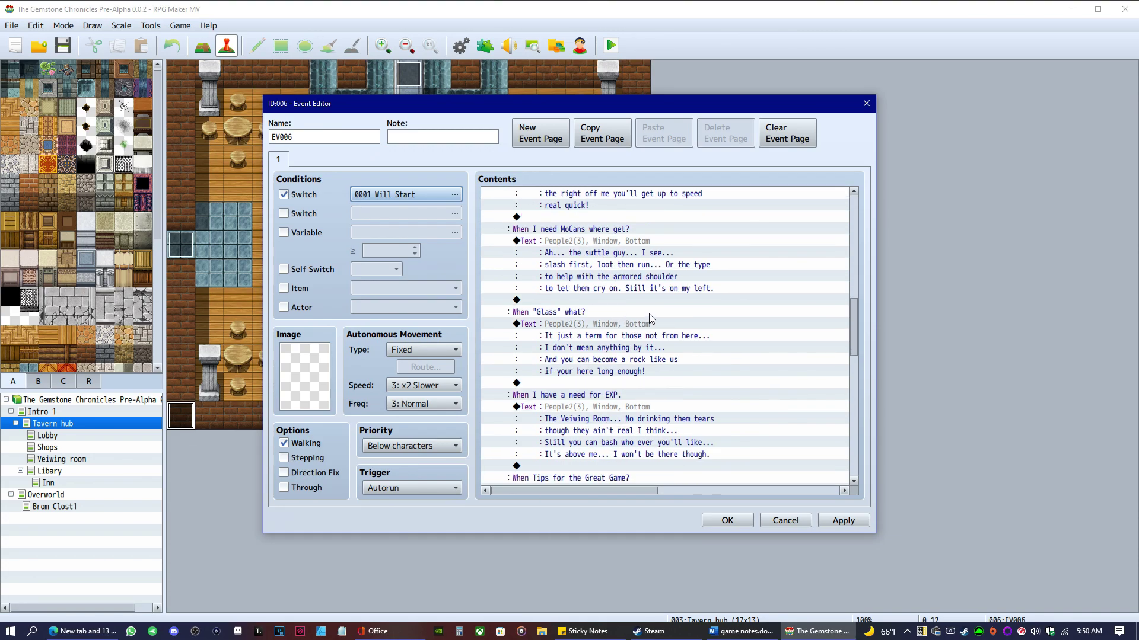
{"action": "scroll", "coordinate": [627, 315], "scroll_direction": "down", "scroll_amount": 2}
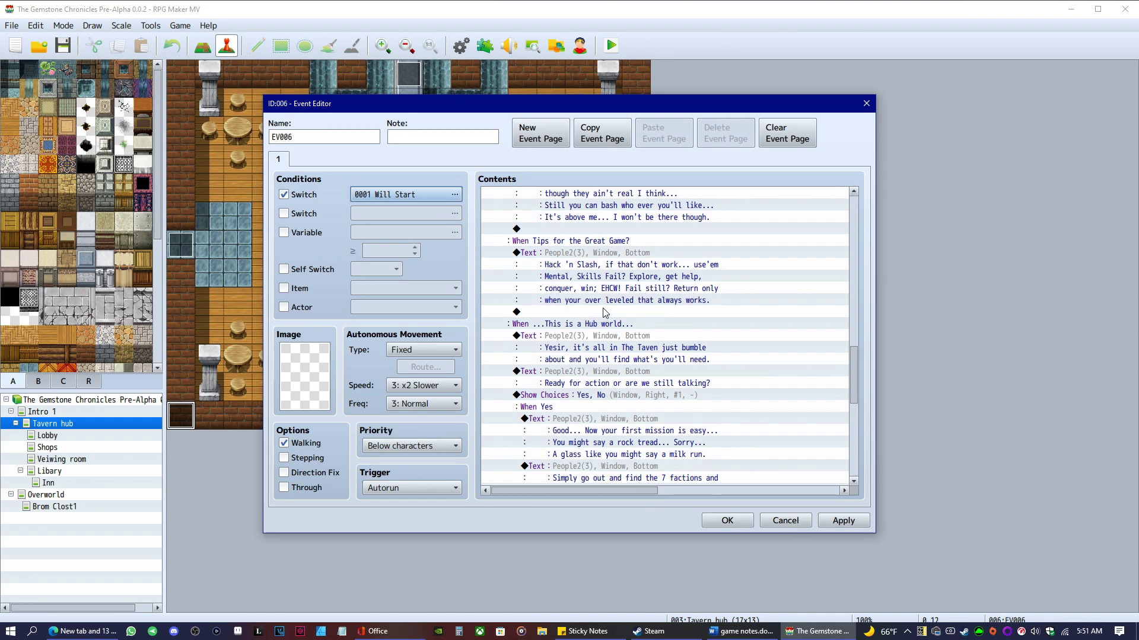
{"action": "scroll", "coordinate": [702, 328], "scroll_direction": "down", "scroll_amount": 4}
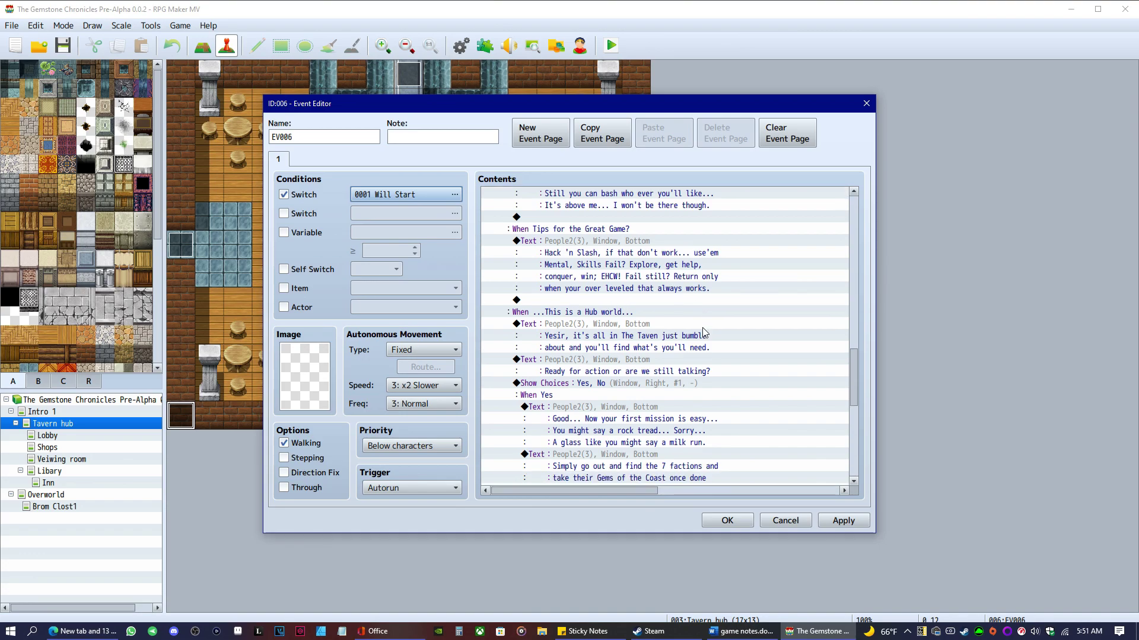
{"action": "scroll", "coordinate": [739, 326], "scroll_direction": "down", "scroll_amount": 1}
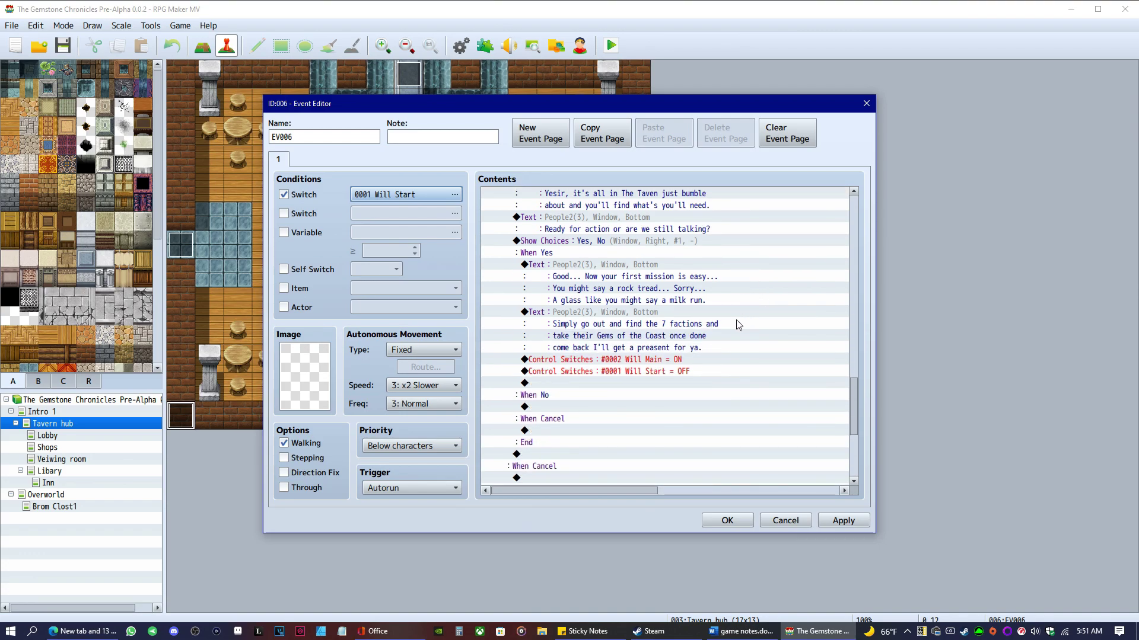
{"action": "left_click", "coordinate": [782, 519]}
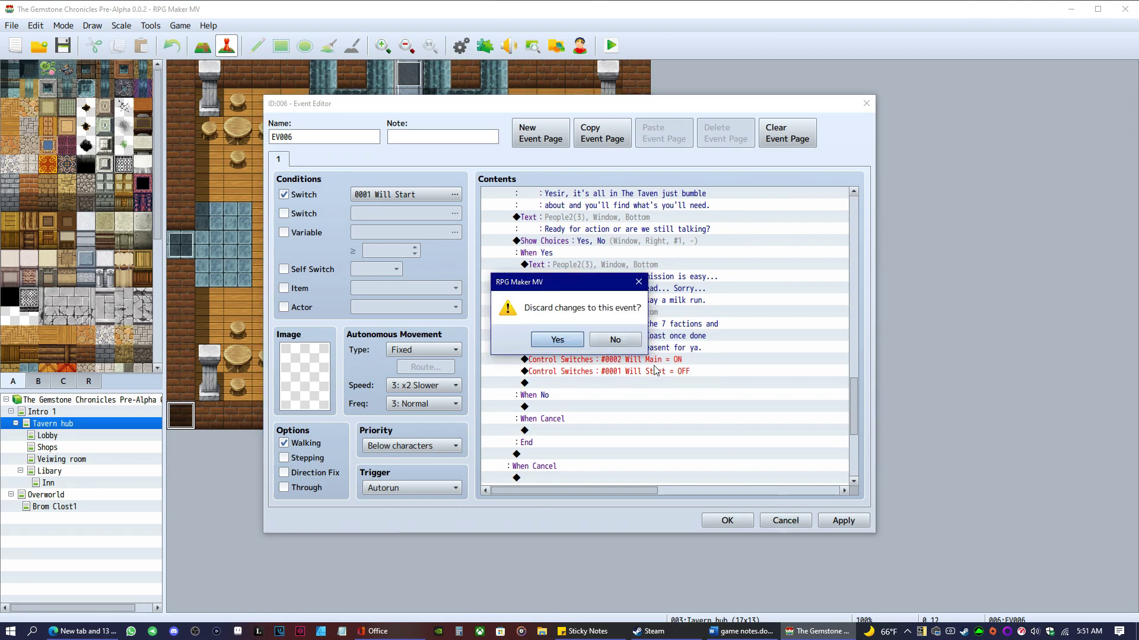
{"action": "left_click", "coordinate": [617, 340]}
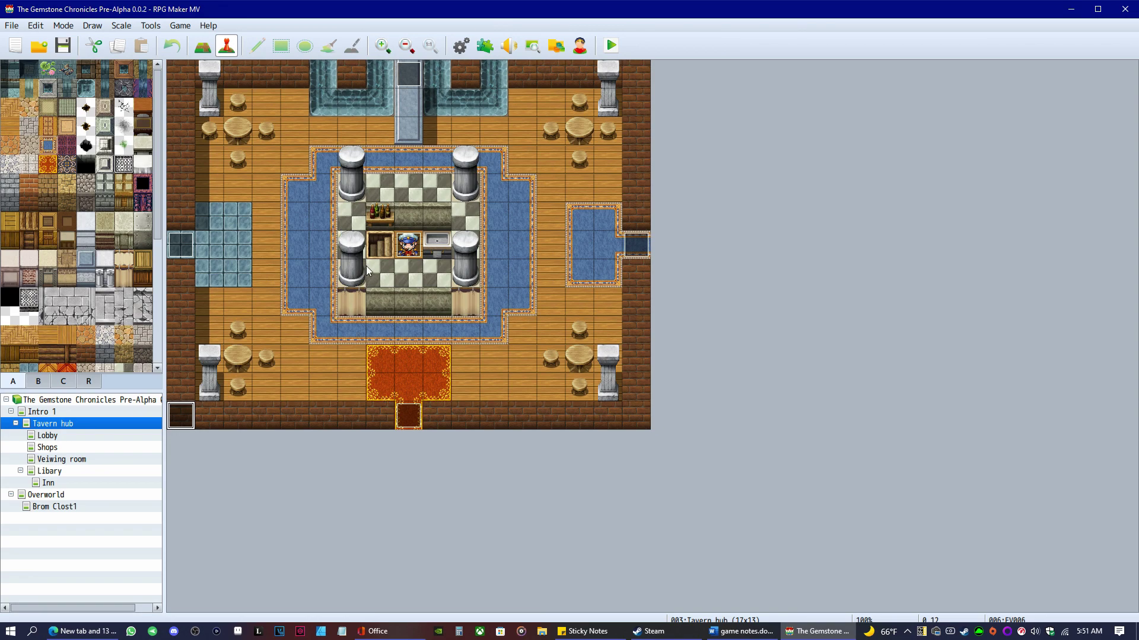
- Minimize RPG Maker MV and Steam to bring up the game notes document in Word
{"action": "left_click", "coordinate": [1071, 9]}
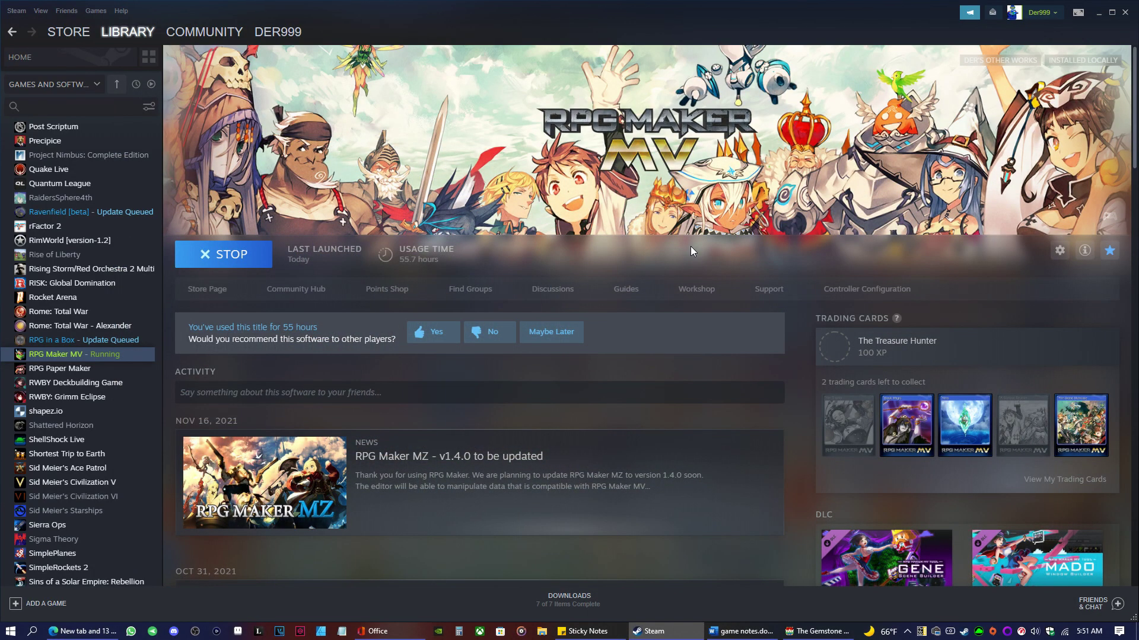
{"action": "left_click", "coordinate": [1098, 12]}
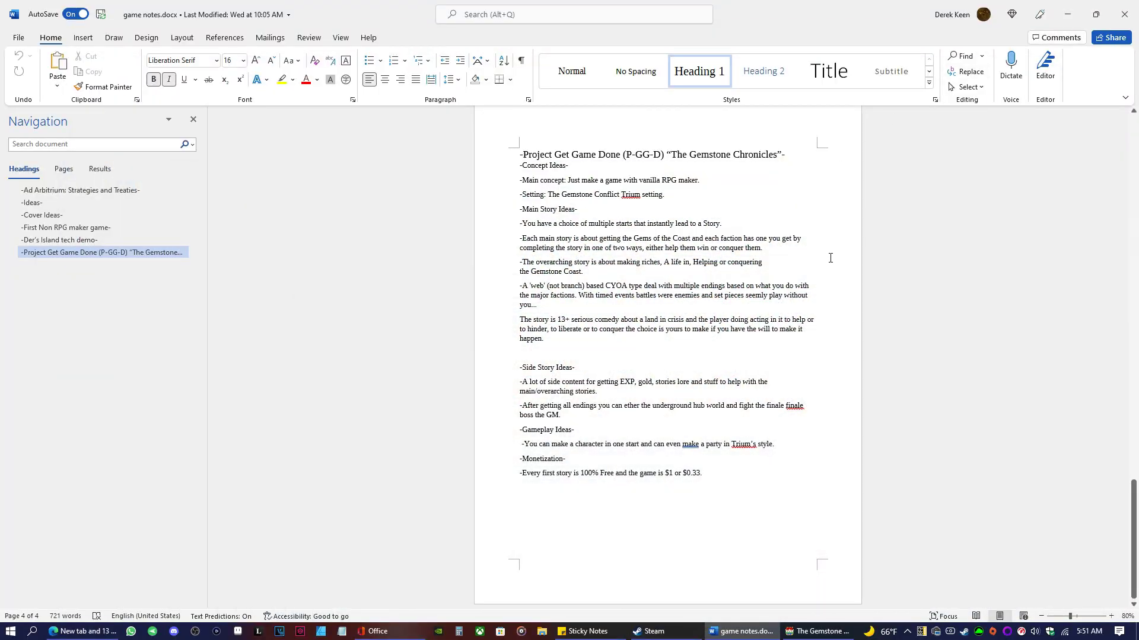